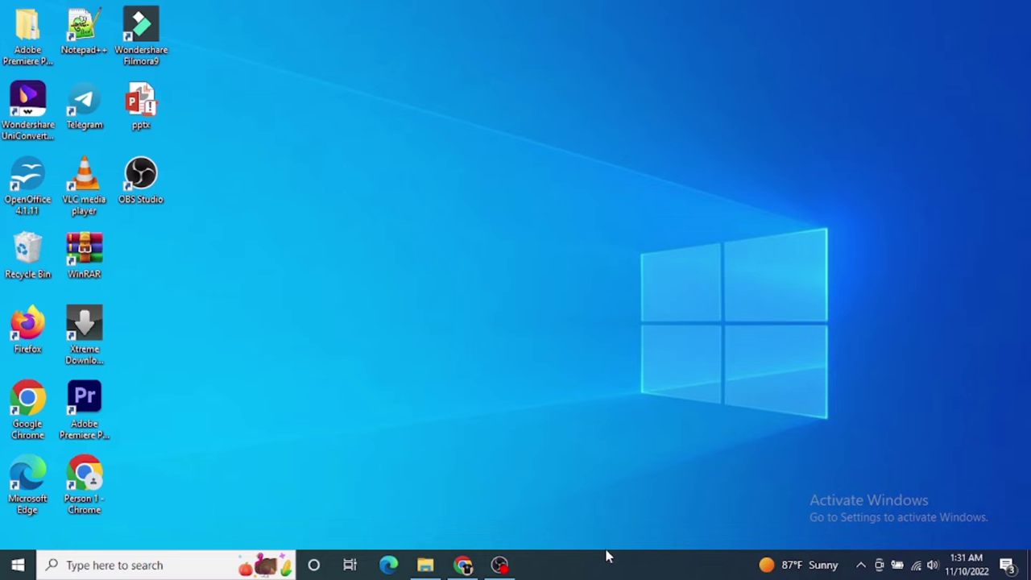
Create a new folder named "vidéo youtube" at the root of Local Disk (C:) in File Explorer.
left_click(426, 567)
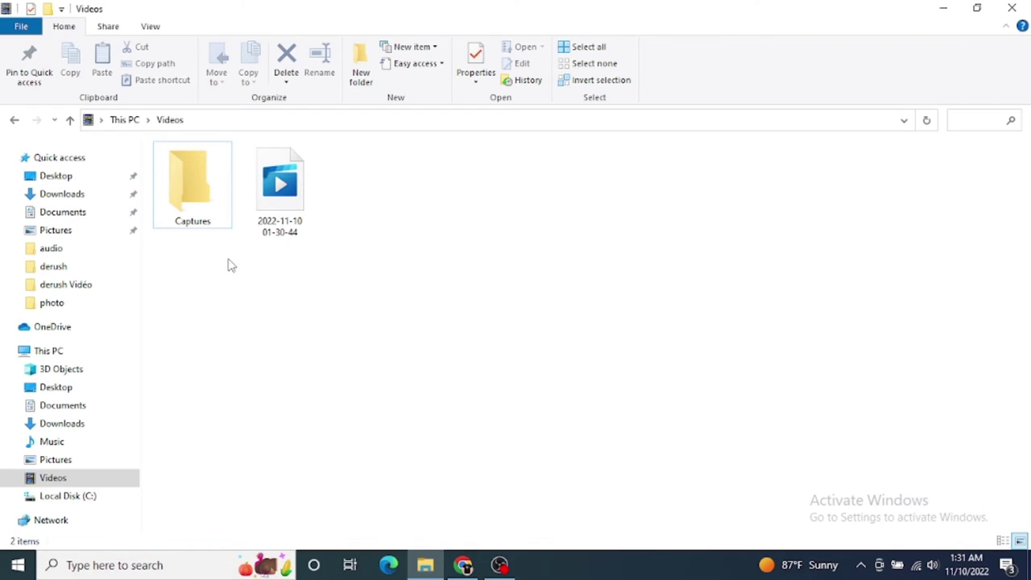
left_click(73, 495)
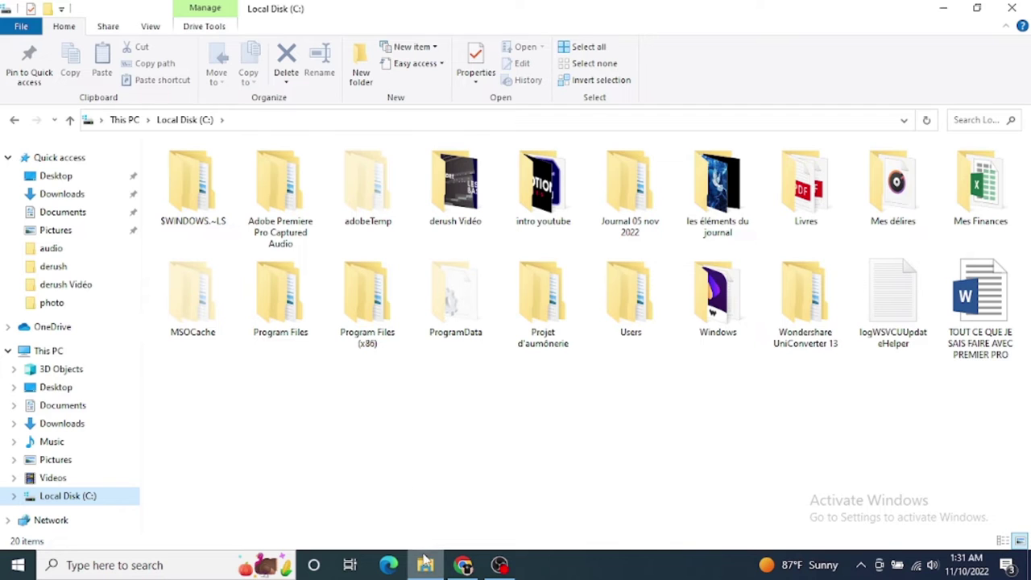
left_click(361, 74)
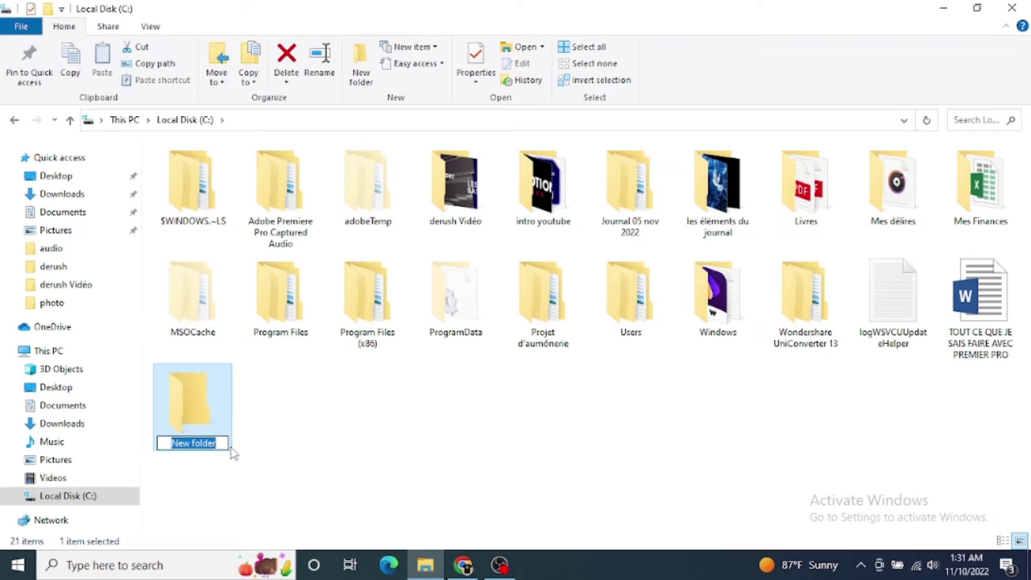
key("BackSpace")
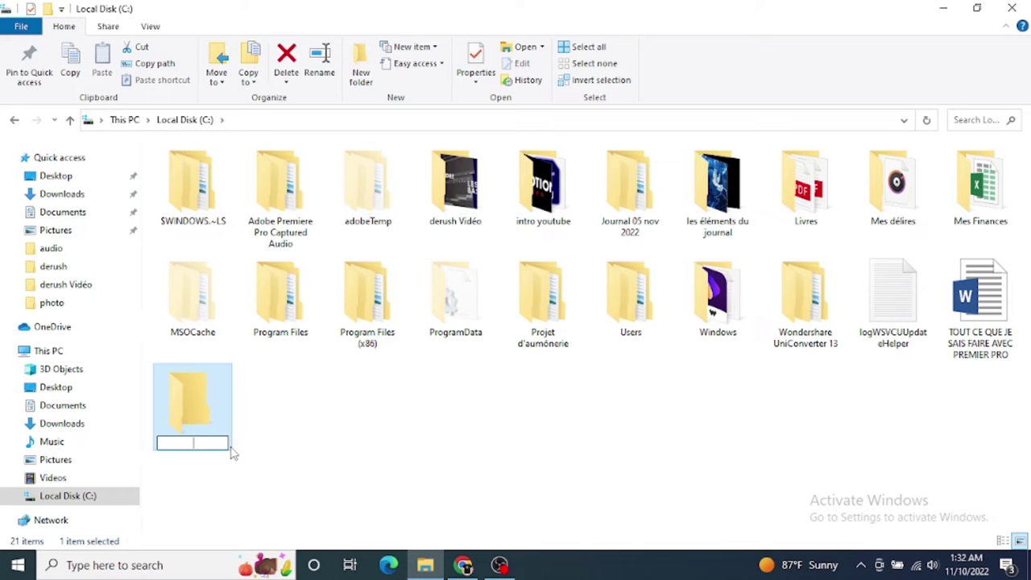
type("vi")
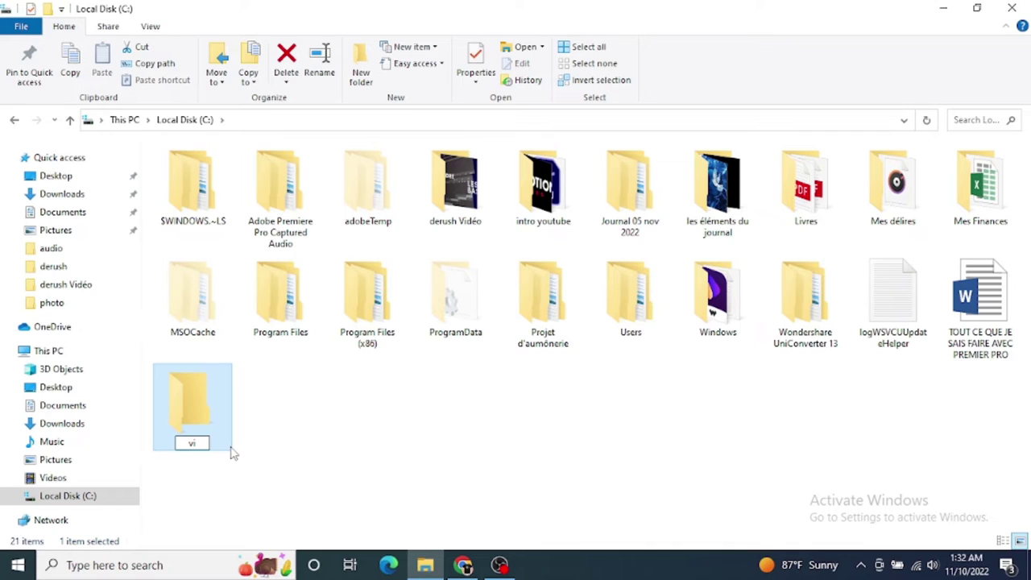
type("déo youtube")
key("Return")
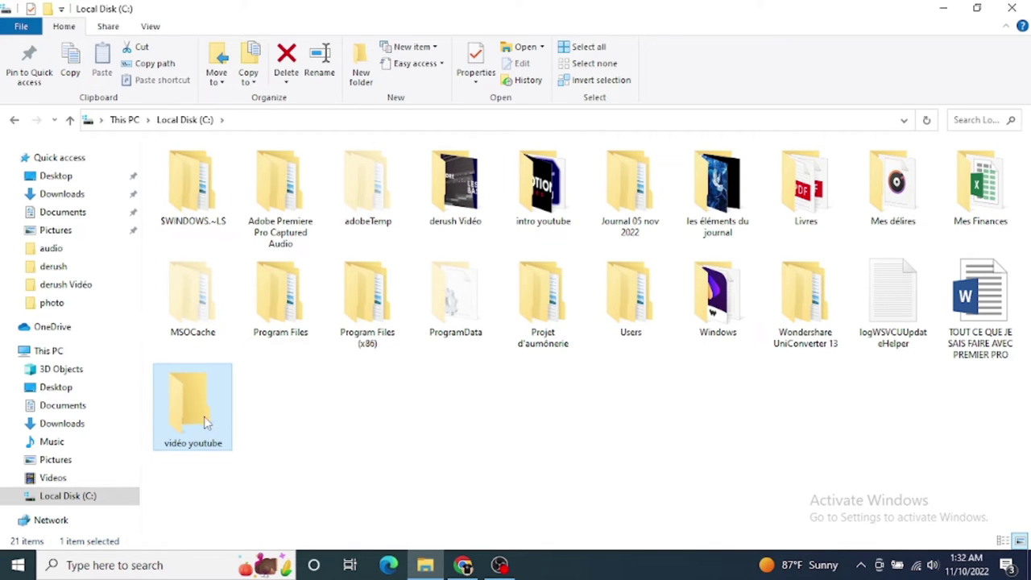
left_click(292, 423)
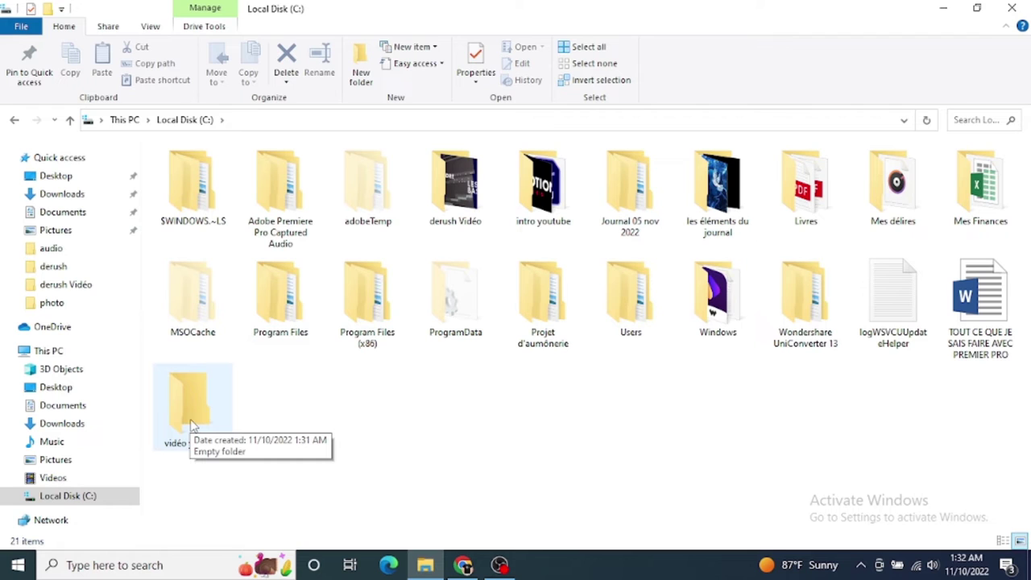
Open the "vidéo youtube" folder and create a subfolder named "audio" in it.
double_click(196, 410)
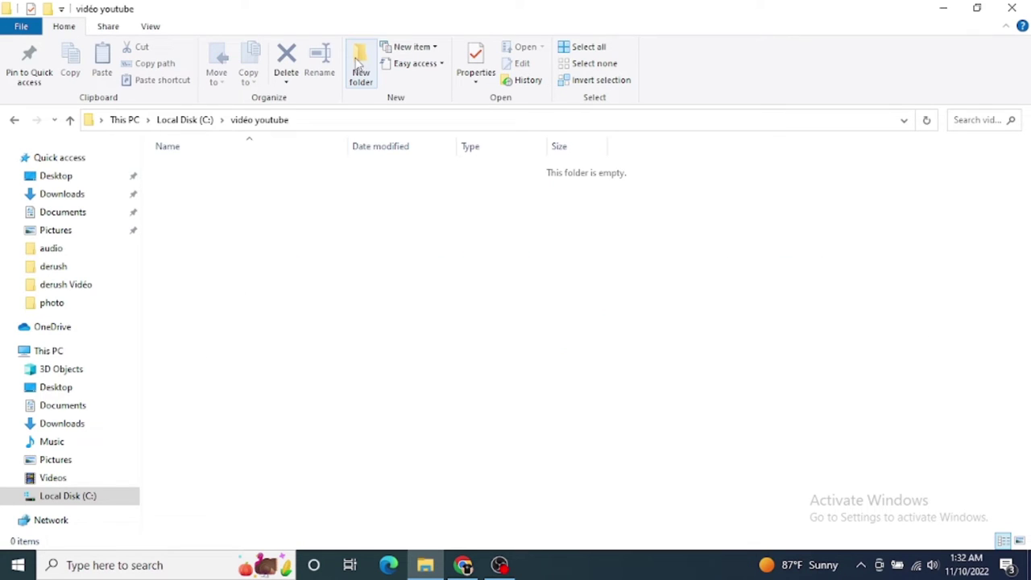
left_click(359, 70)
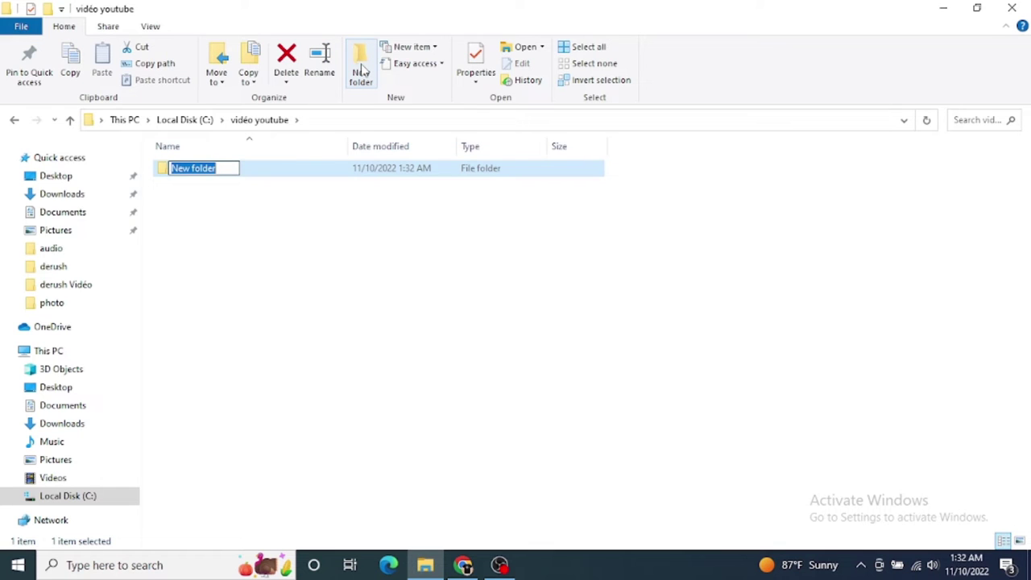
key("BackSpace")
type("audio")
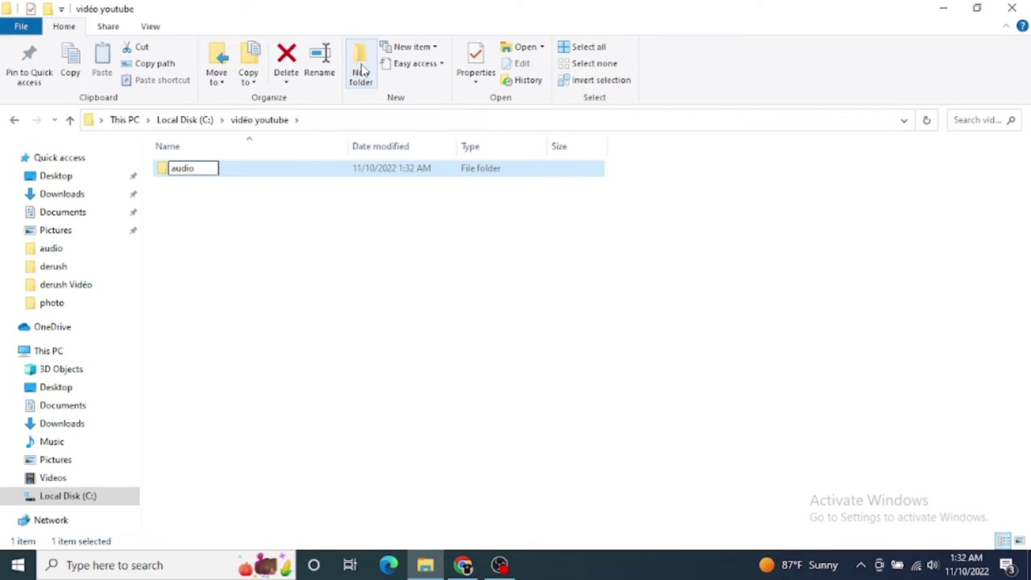
key("Return")
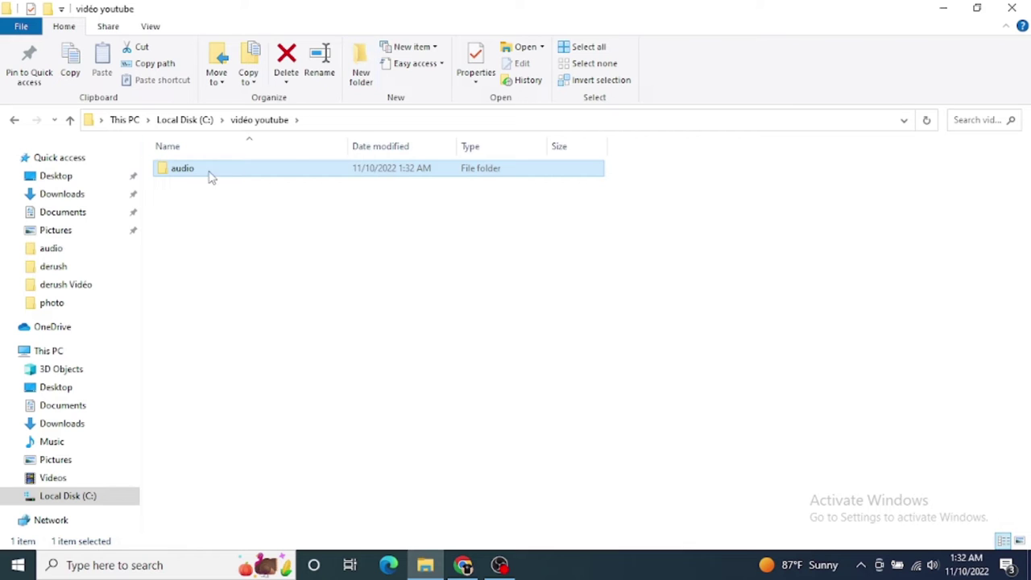
Create a second subfolder named "vidéo" inside the "vidéo youtube" folder.
left_click(361, 80)
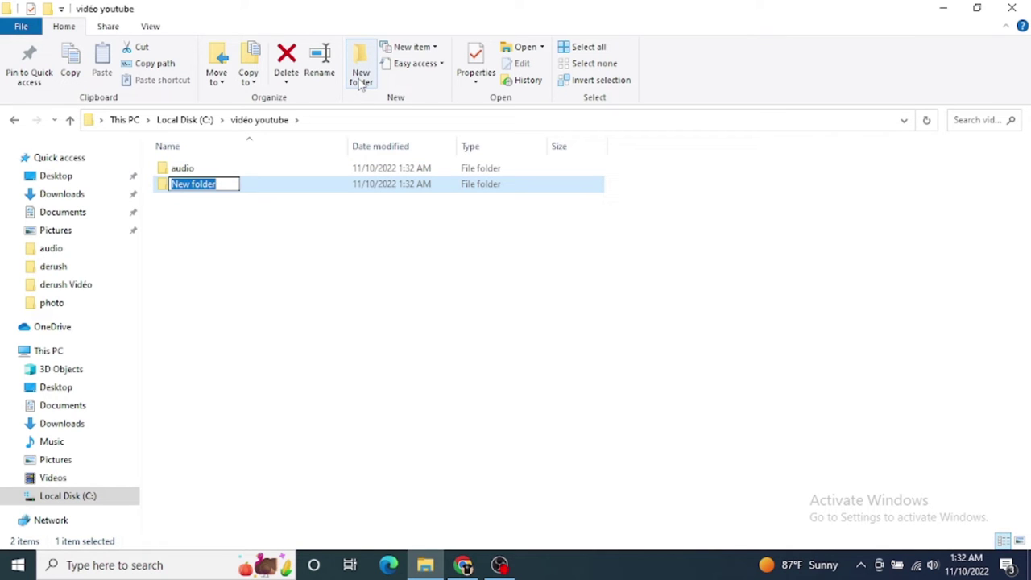
key("BackSpace")
type("vidéo")
key("Return")
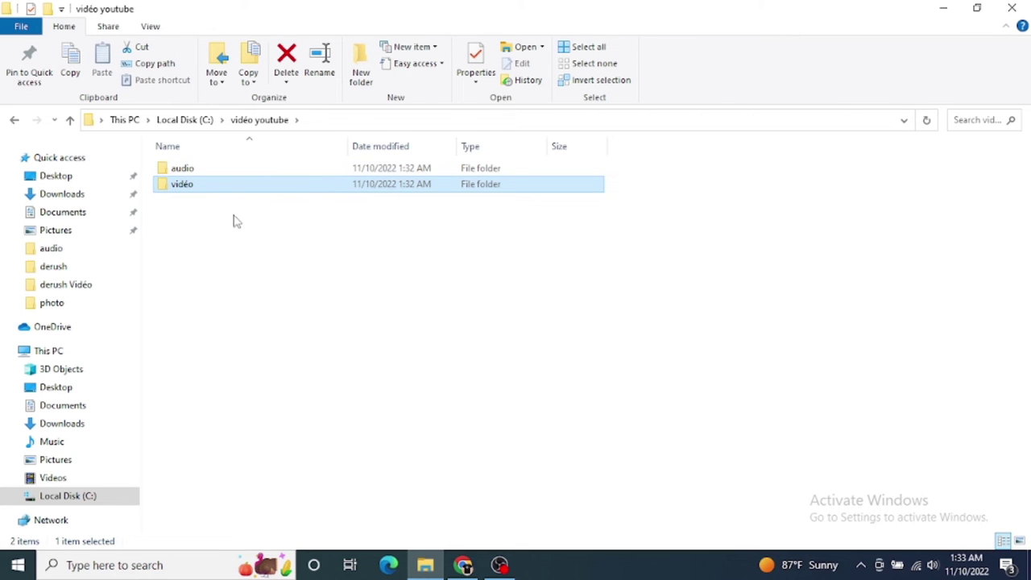
left_click(194, 170)
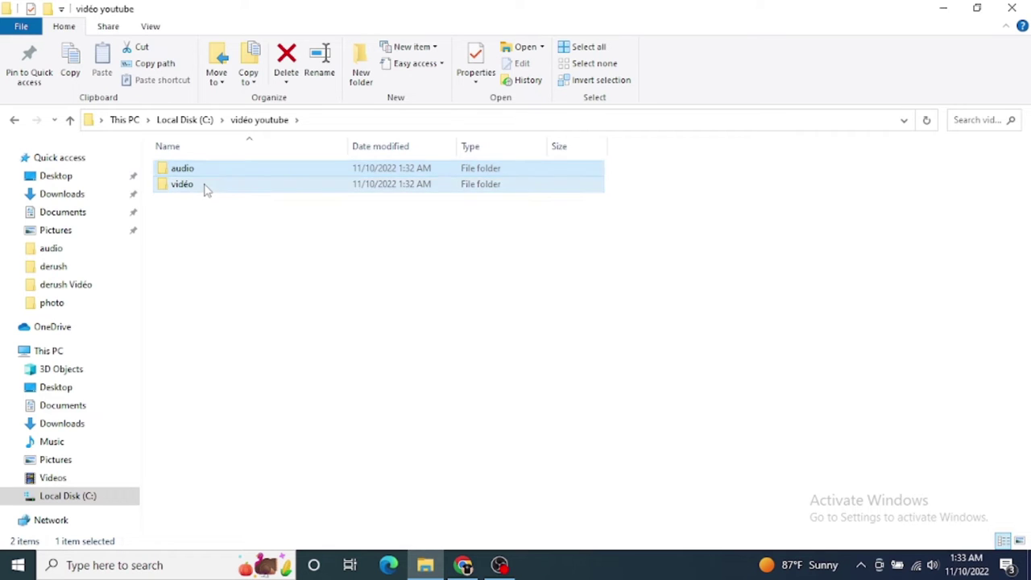
left_click(206, 186)
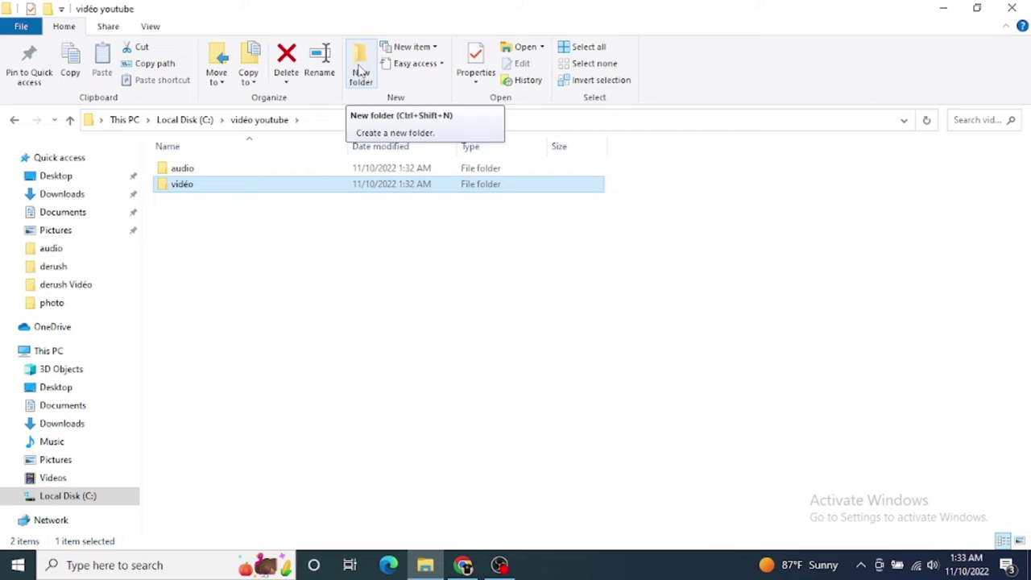
Add a subfolder named "voix off" to the "vidéo youtube" folder.
left_click(361, 71)
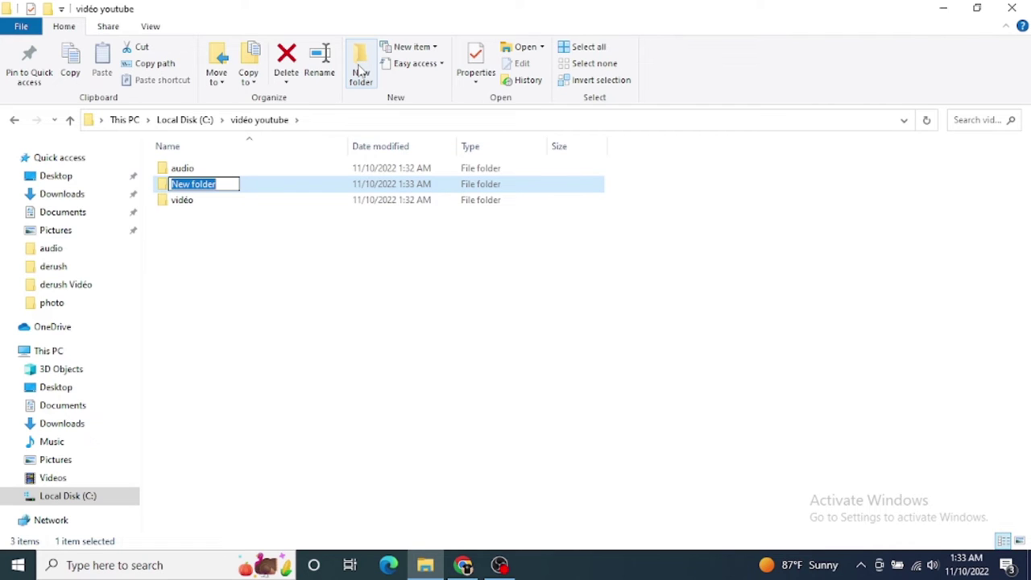
key("BackSpace")
type("voix")
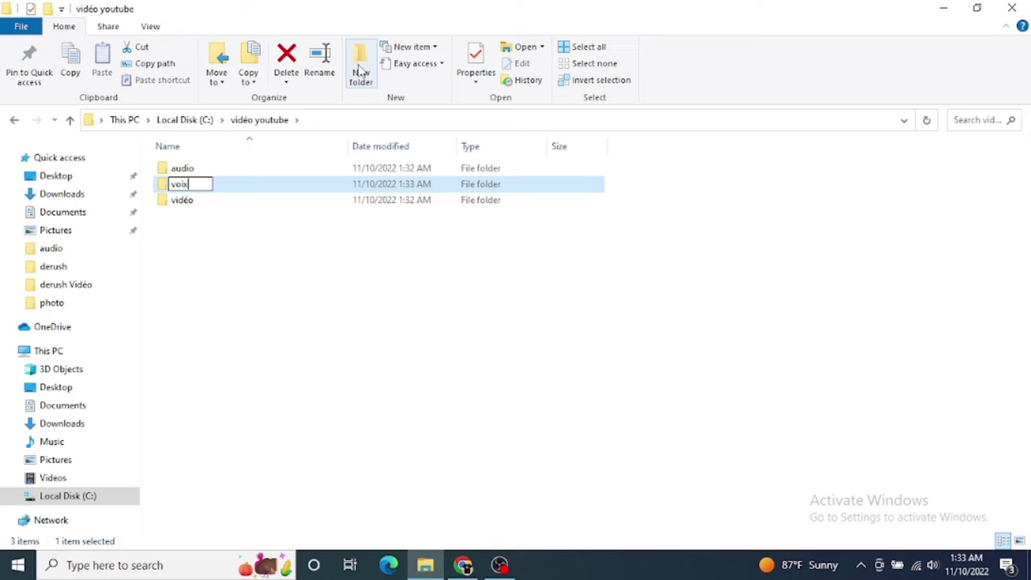
type(" off")
key("Return")
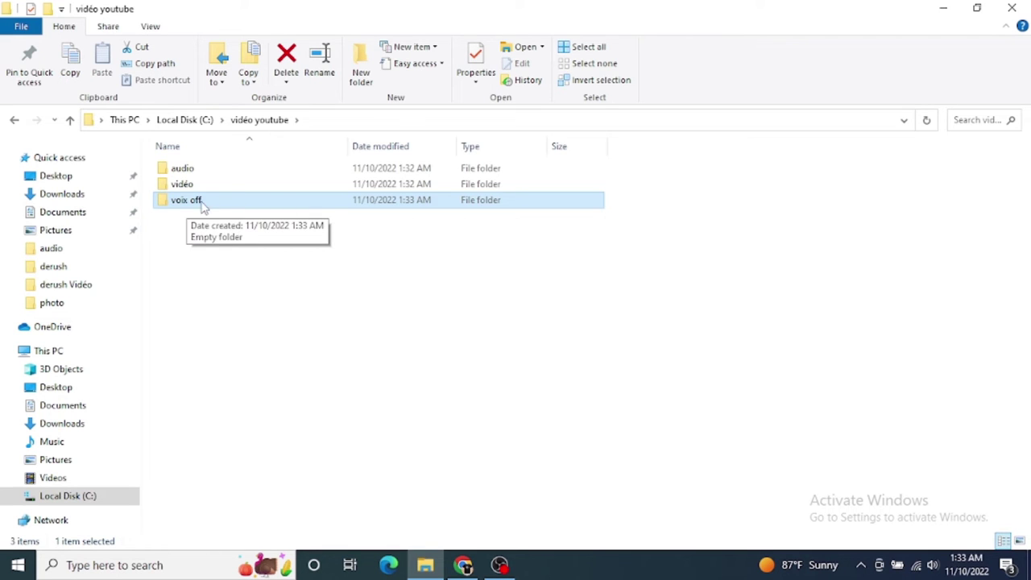
Add a subfolder named "images" to the "vidéo youtube" folder.
left_click(361, 71)
key("BackSpace")
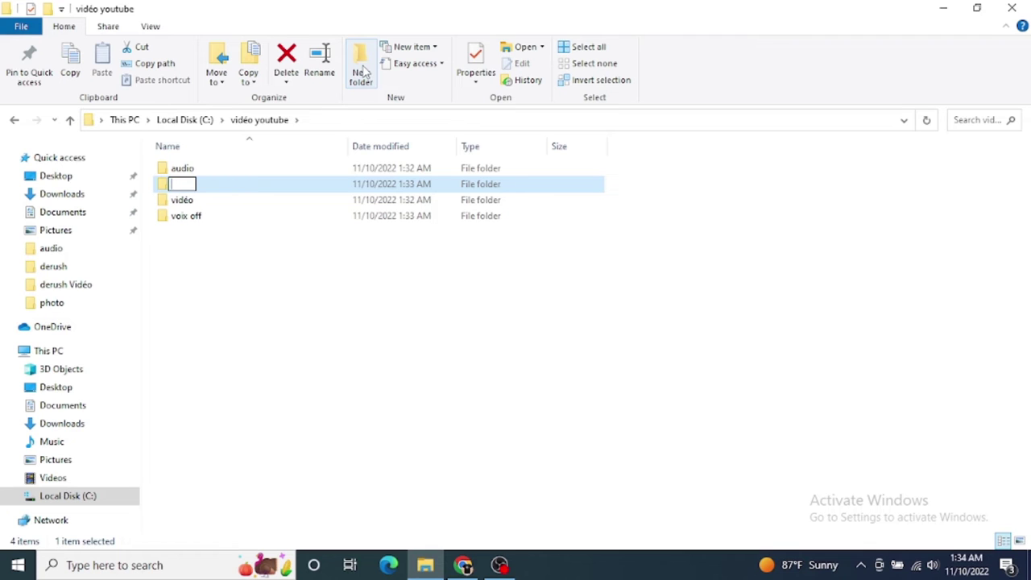
type("images")
key("Return")
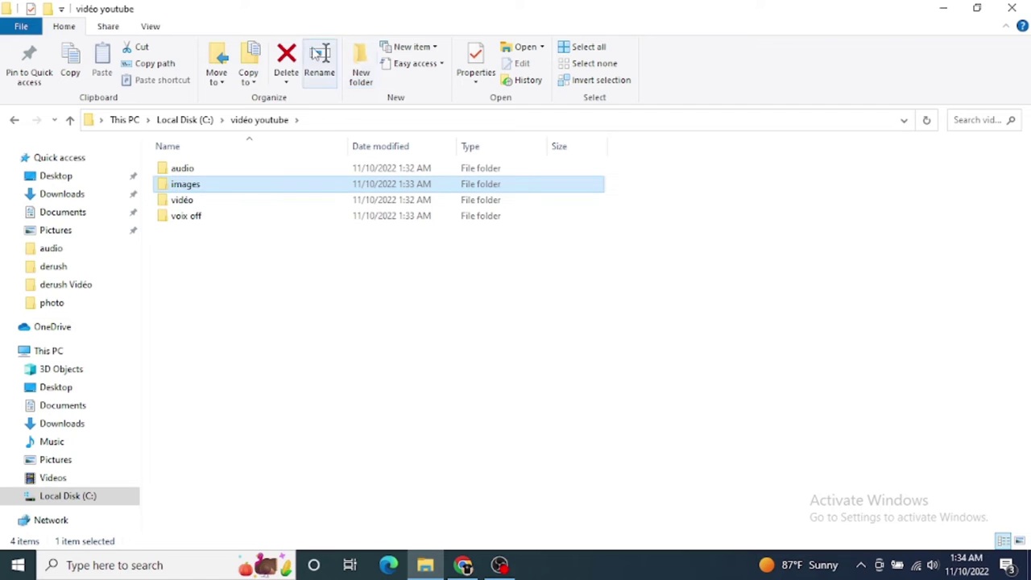
left_click(251, 255)
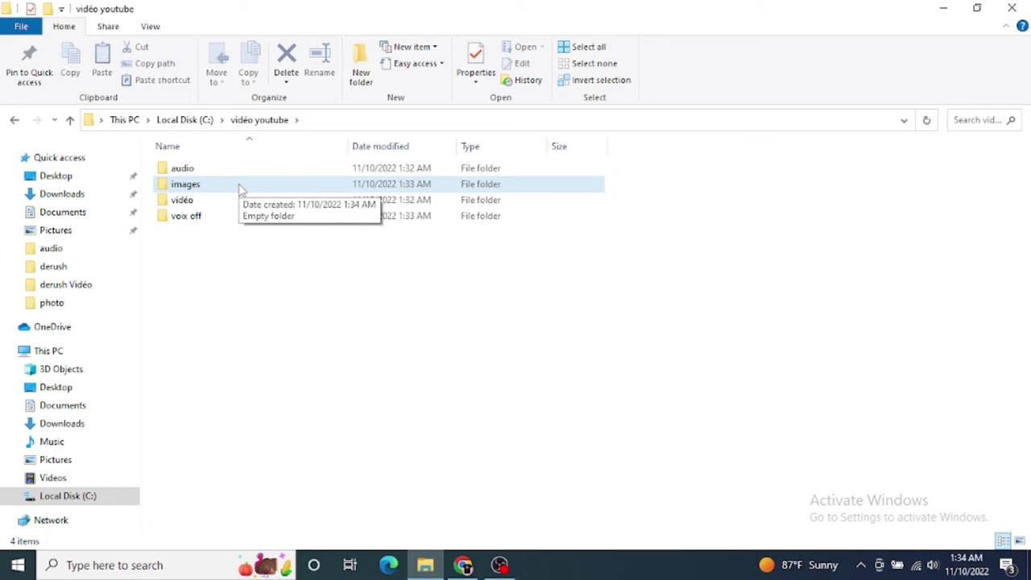
Add a subfolder named "photos" to the "vidéo youtube" folder.
left_click(361, 75)
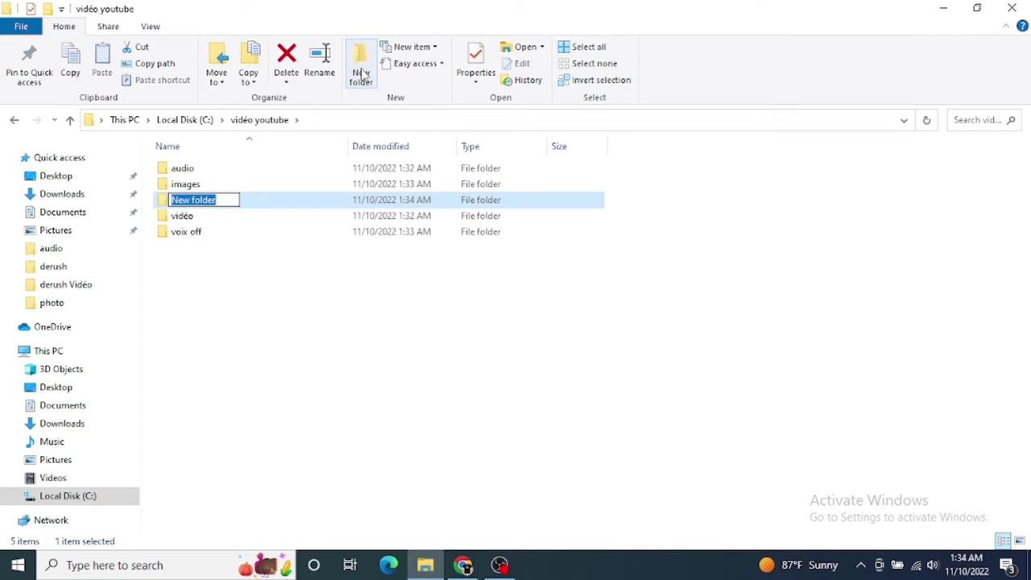
key("BackSpace")
type("ph")
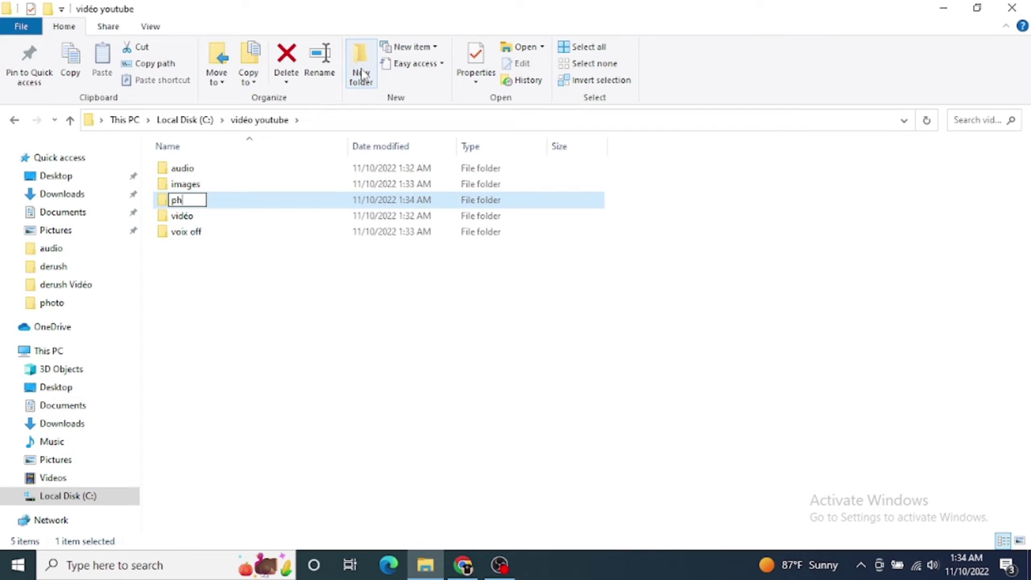
type("otos")
left_click(271, 269)
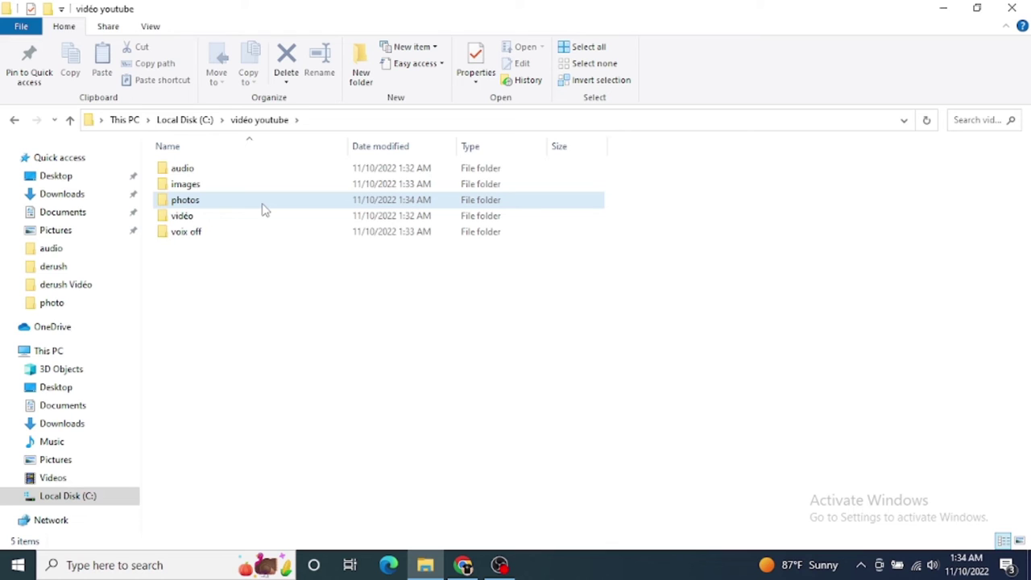
left_click(211, 202, "ctrl")
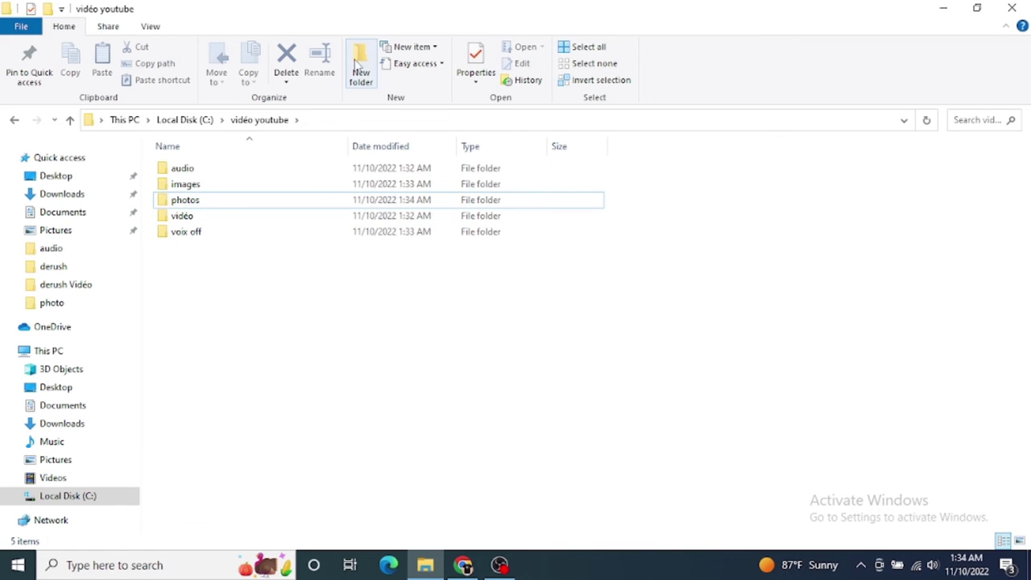
Add a subfolder named "miniature" to the "vidéo youtube" folder.
left_click(356, 67)
key("BackSpace")
type("minia")
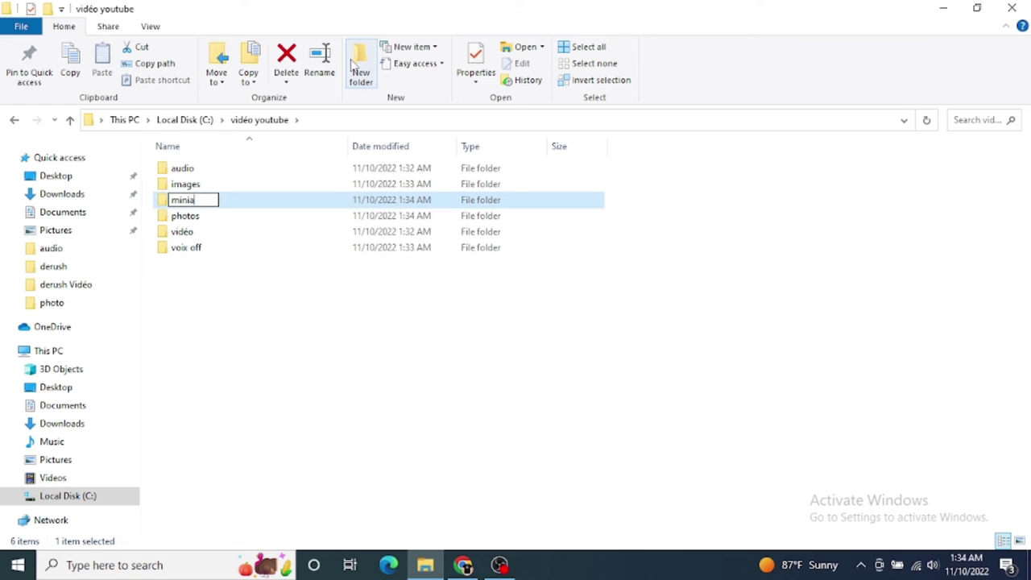
type("ture")
key("Return")
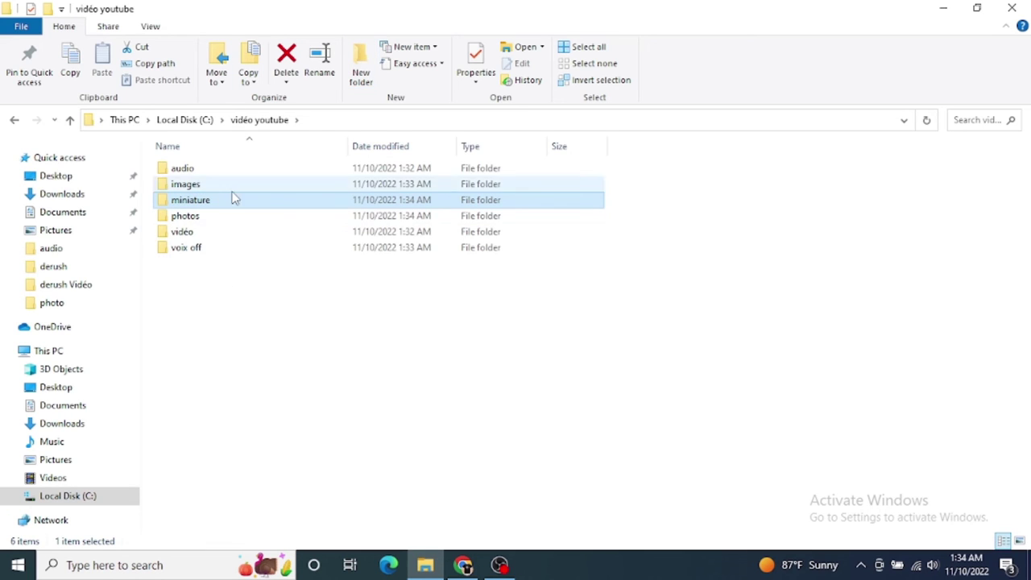
Add a subfolder named "derush" to the "vidéo youtube" folder.
left_click(362, 75)
key("BackSpace")
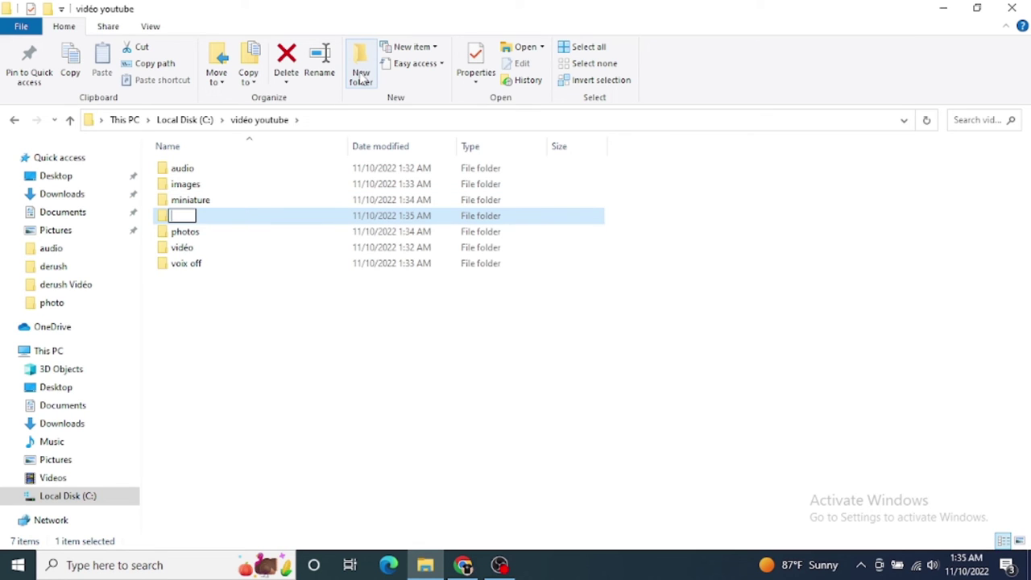
type("derush")
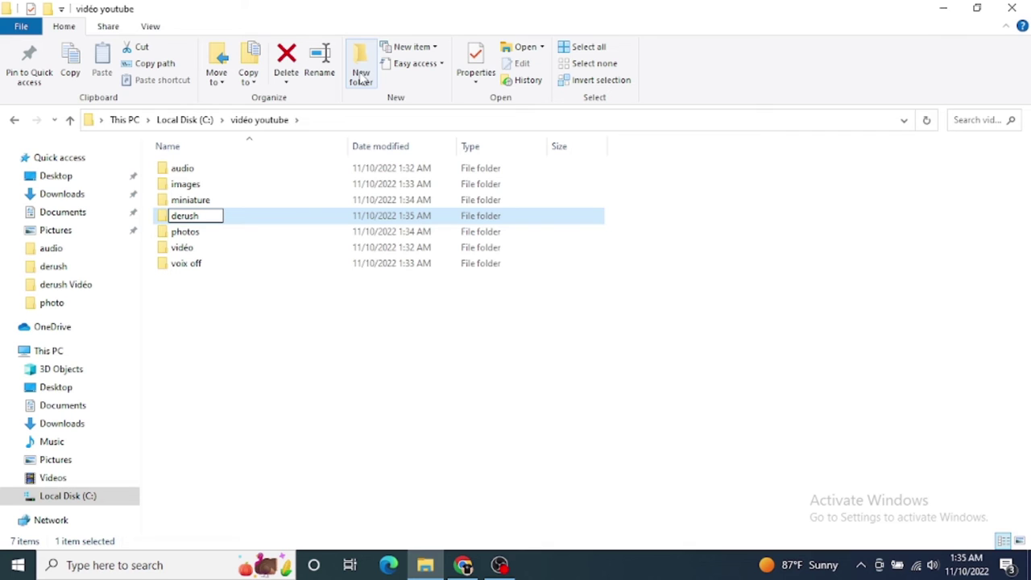
key("Return")
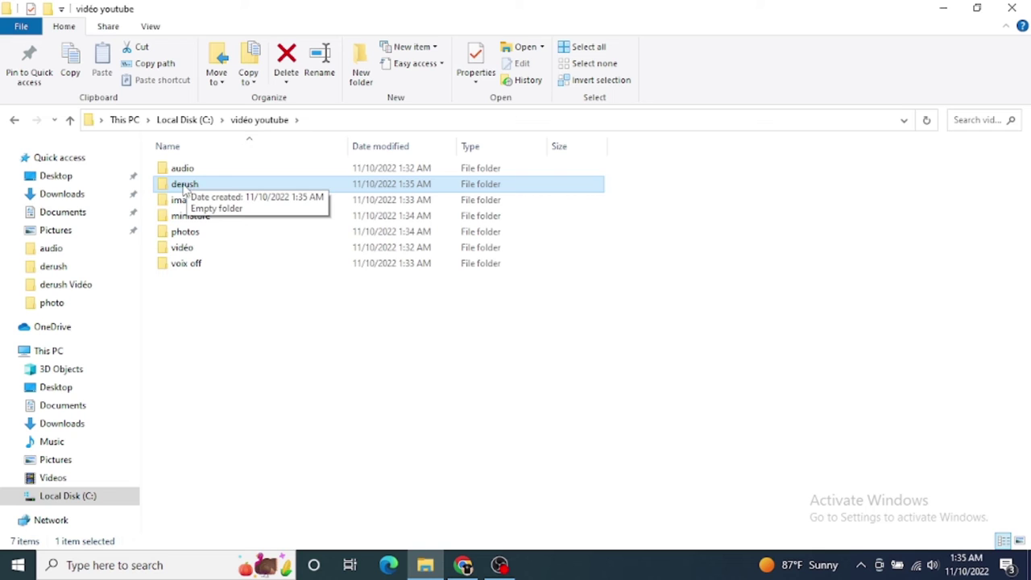
Add a subfolder named "music" to the "vidéo youtube" folder.
left_click(360, 71)
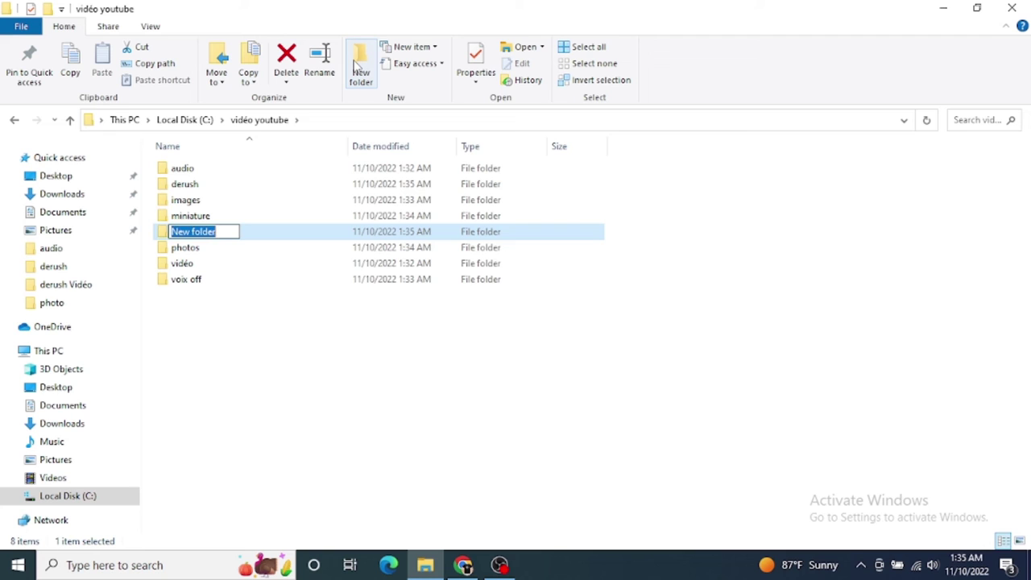
type("music")
key("Return")
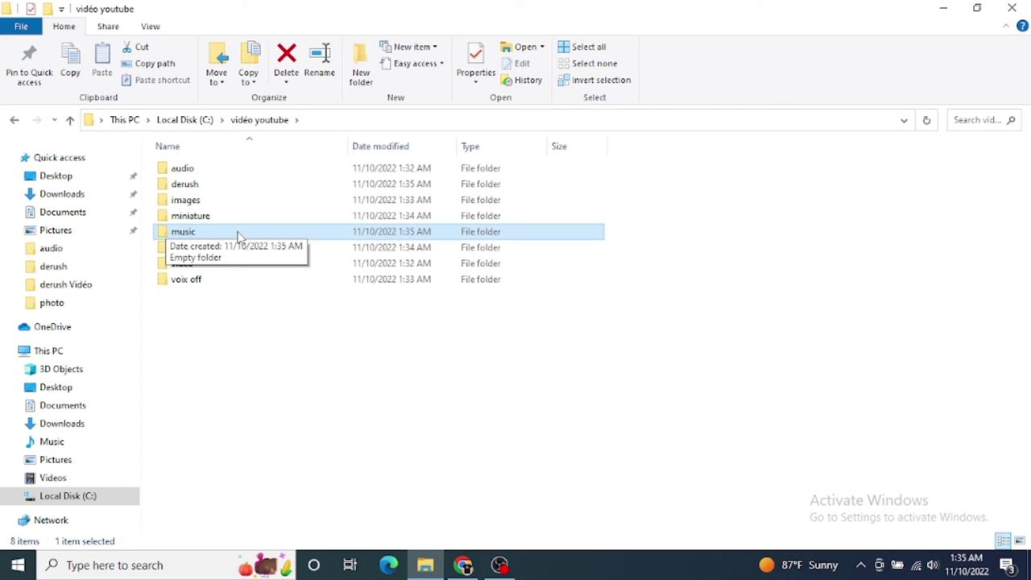
left_click(213, 232)
key("Return")
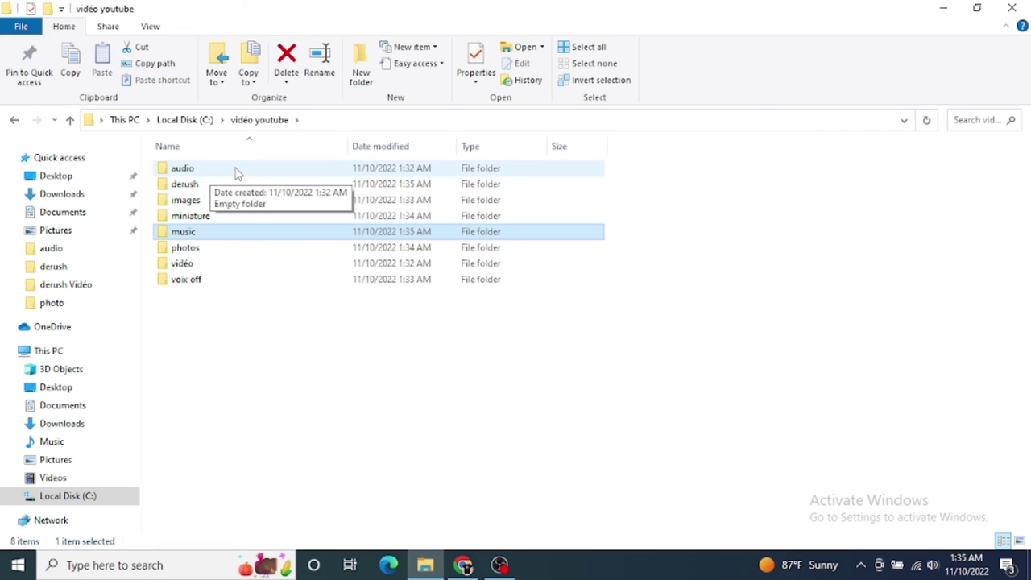
Rename the "audio" subfolder of "vidéo youtube" as "effet sonore".
right_click(196, 172)
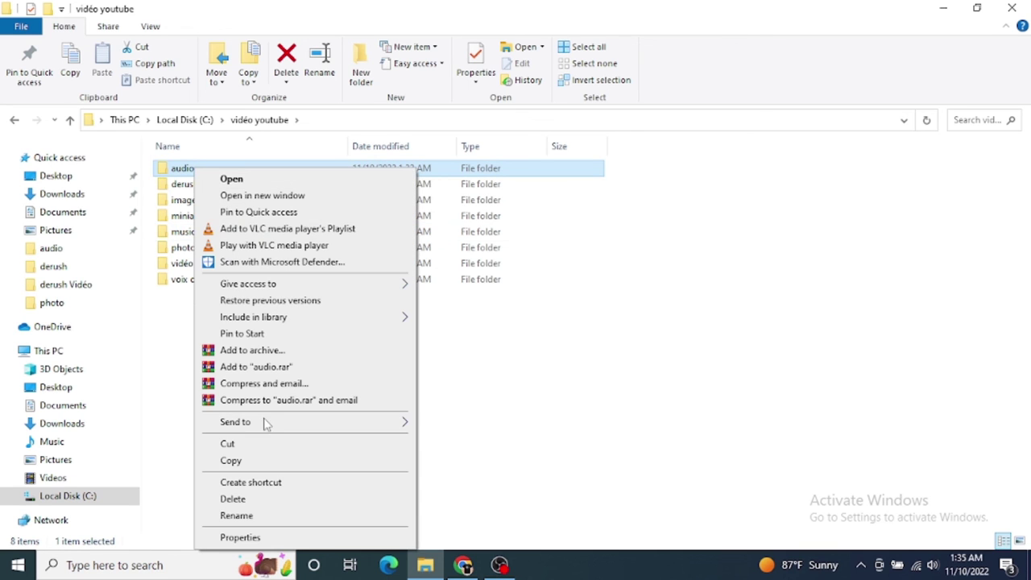
left_click(245, 513)
key("BackSpace")
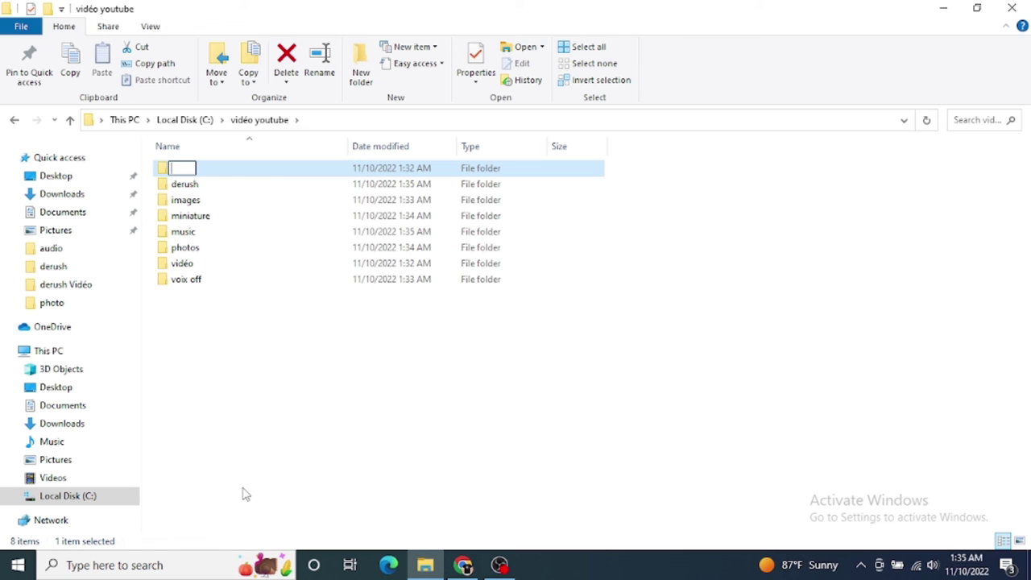
type("effet son")
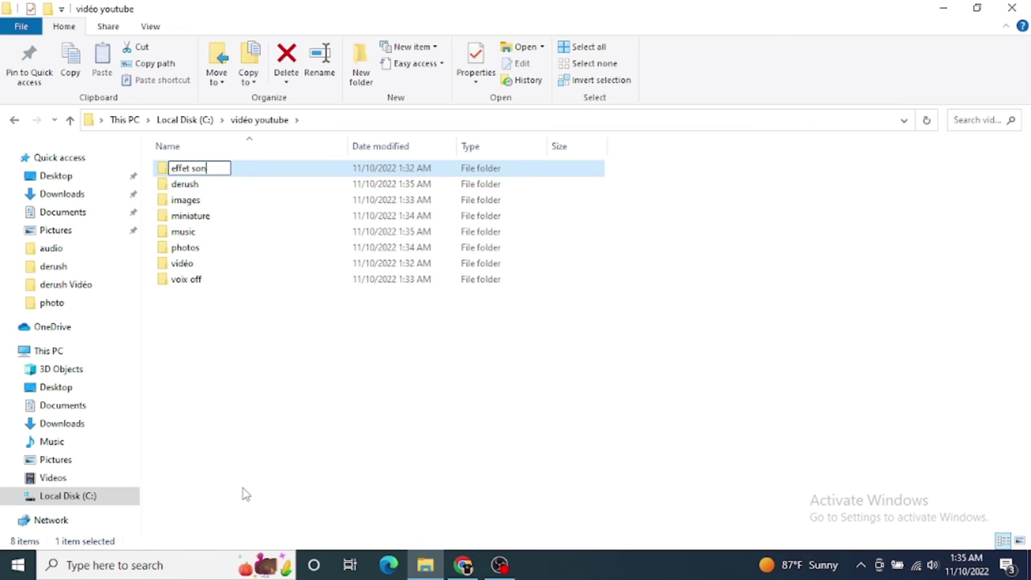
type("ore")
key("Return")
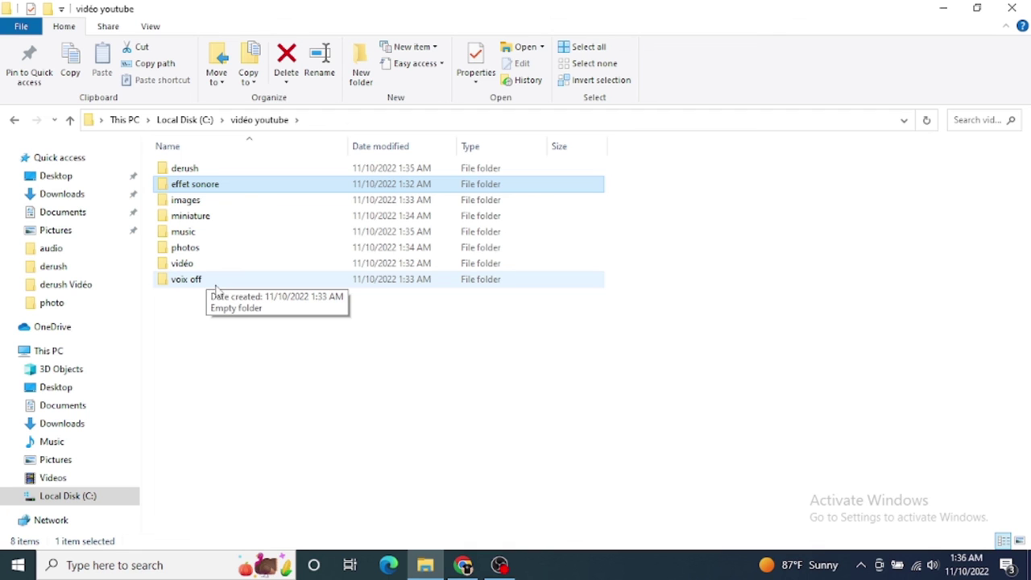
left_click(265, 356)
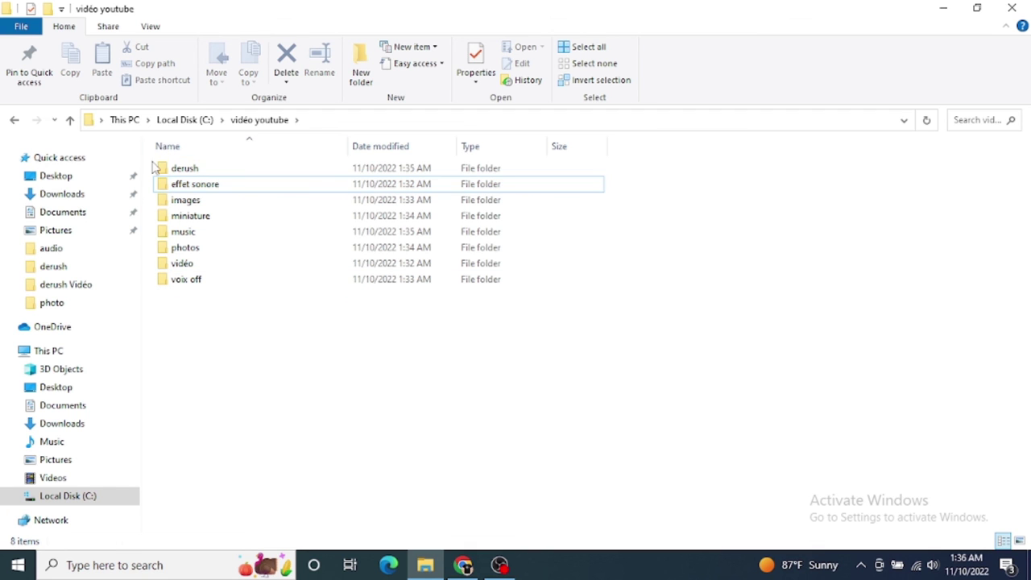
right_click(370, 422)
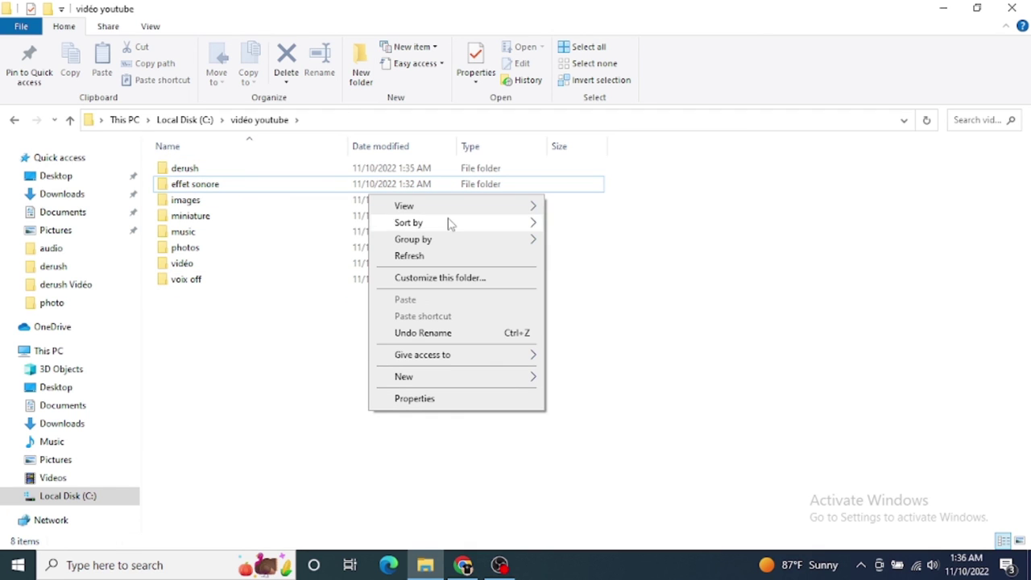
mouse_move(456, 209)
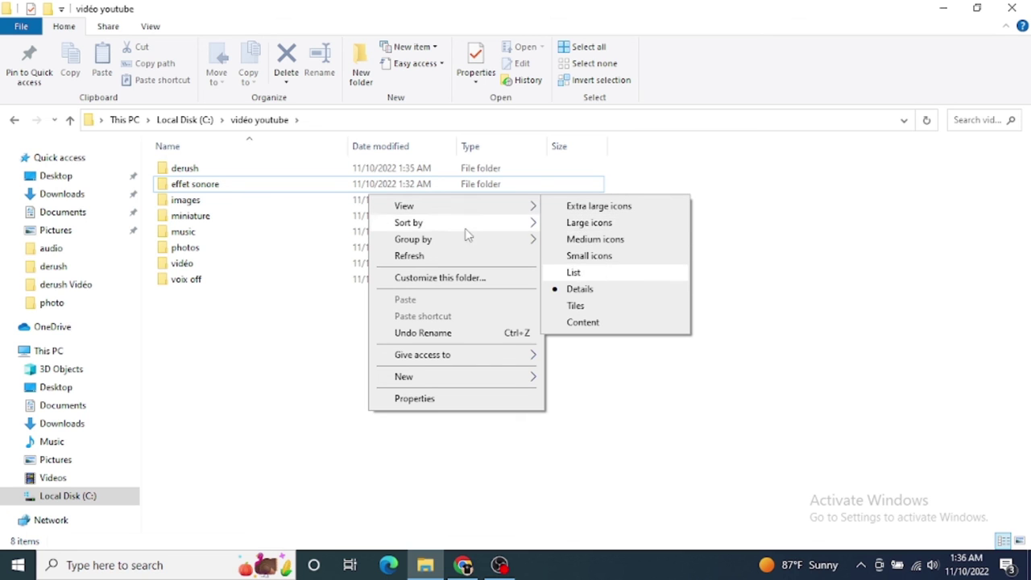
mouse_move(480, 232)
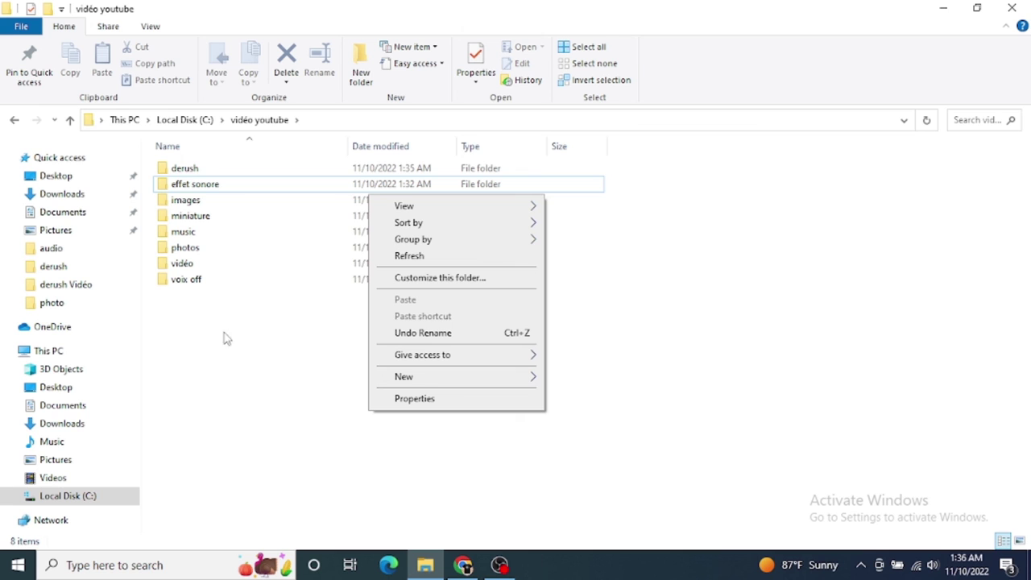
left_click(239, 370)
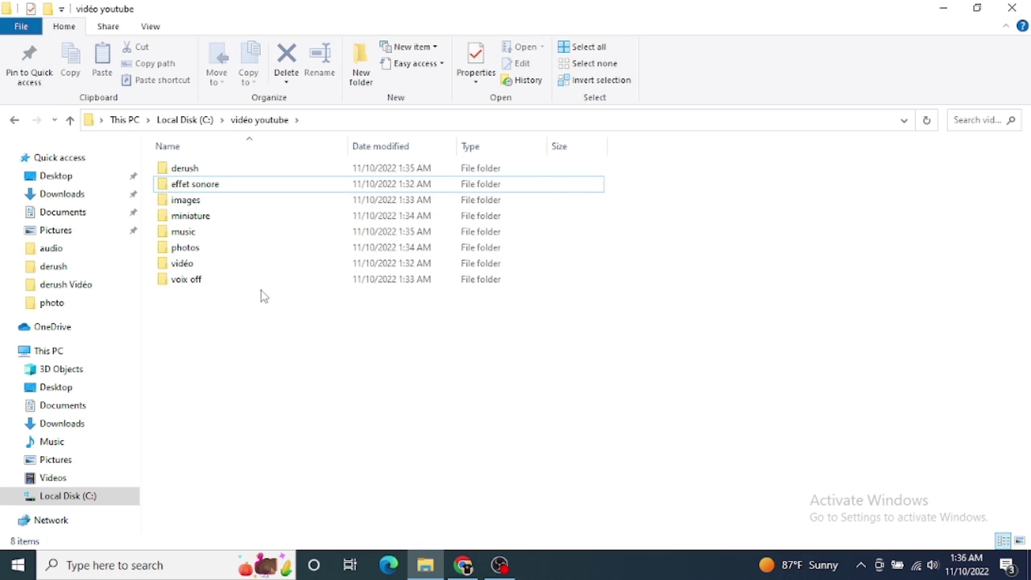